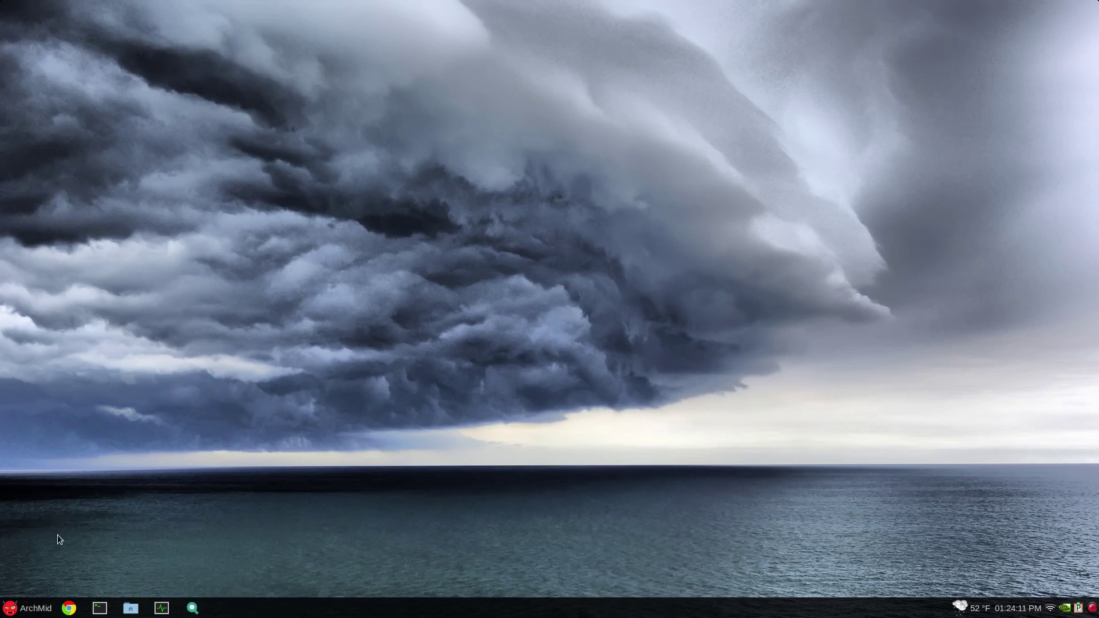
left_click(130, 607)
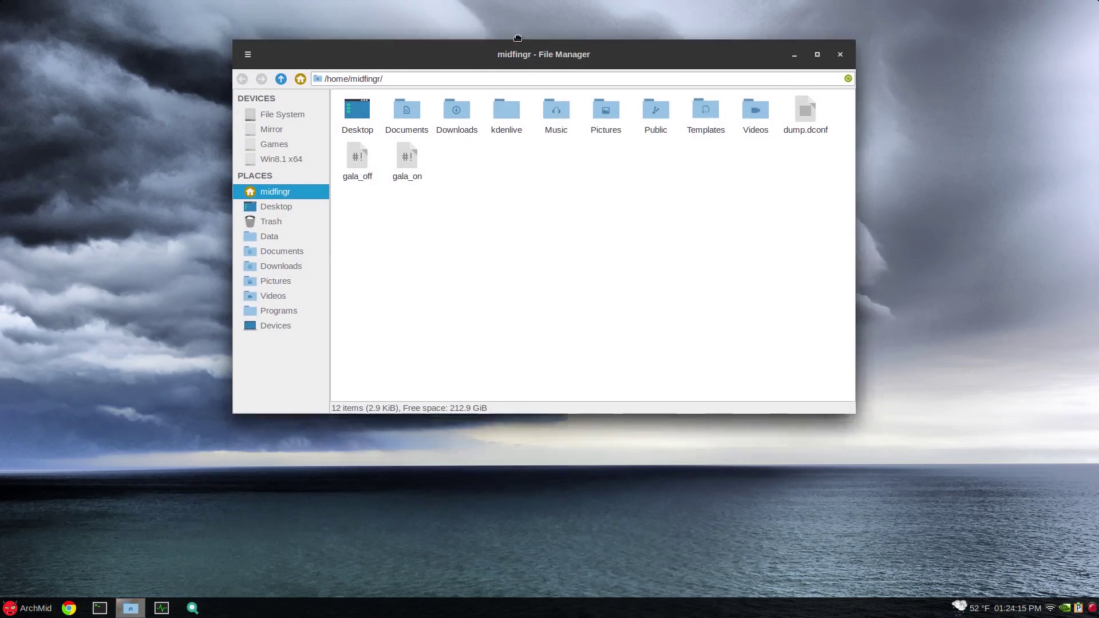
mouse_move(528, 93)
left_mouse_down()
mouse_move(492, 6)
mouse_move(486, 168)
mouse_move(2, 309)
left_mouse_up()
mouse_move(258, 7)
left_mouse_down()
mouse_move(302, 105)
mouse_move(504, 74)
left_mouse_up()
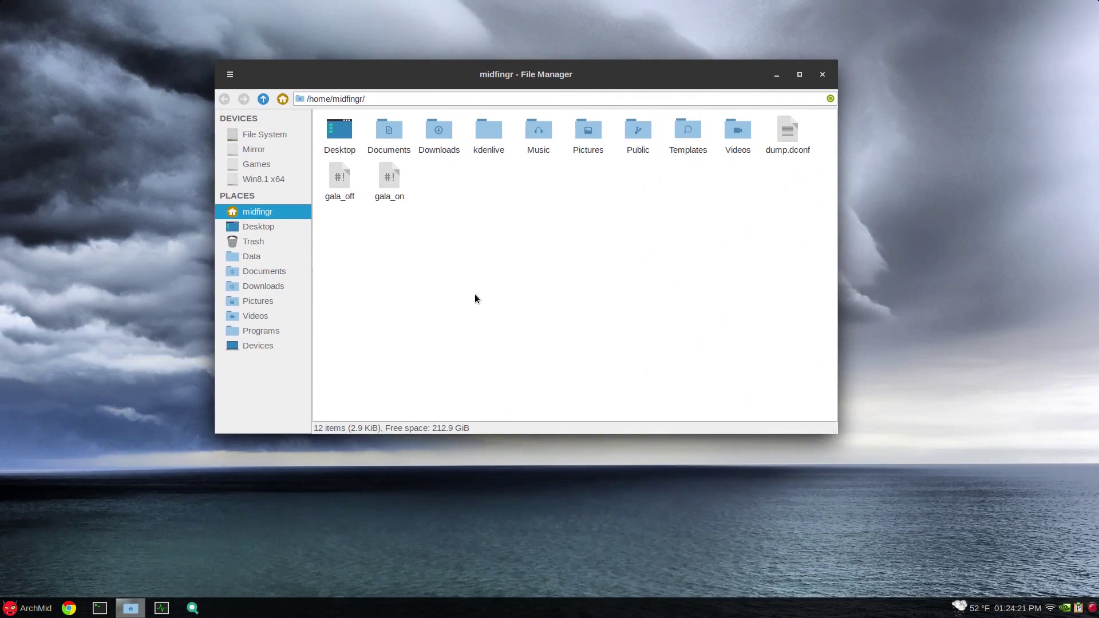
- Launch System Monitor and preview all open windows in Gala's window overview
left_click(162, 609)
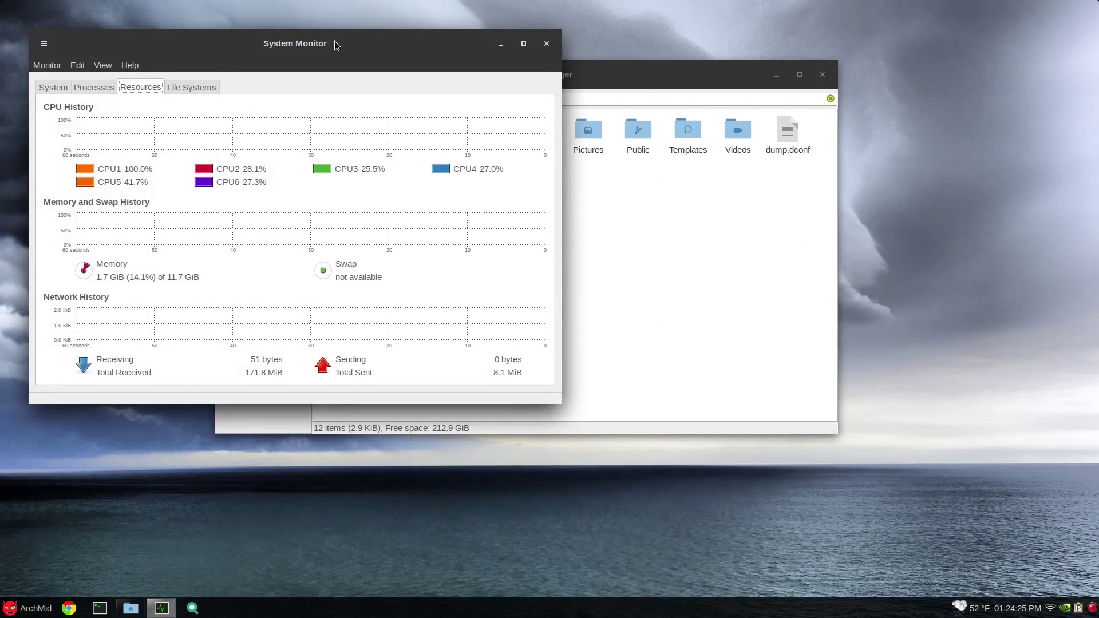
left_click_drag(335, 47, 414, 71)
key("super+w")
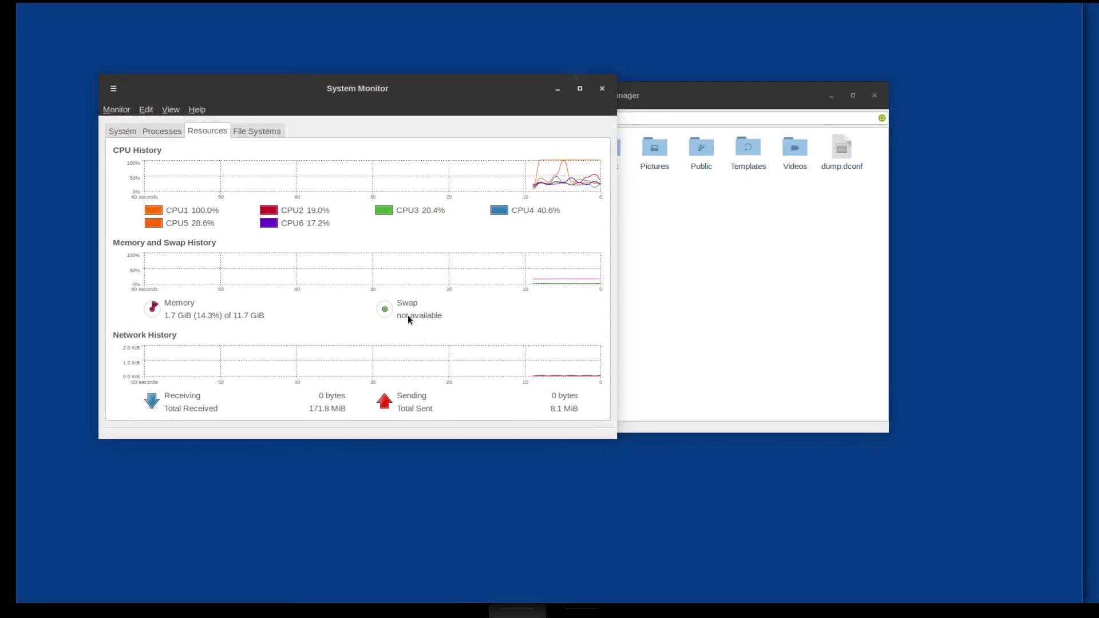
left_click(408, 315)
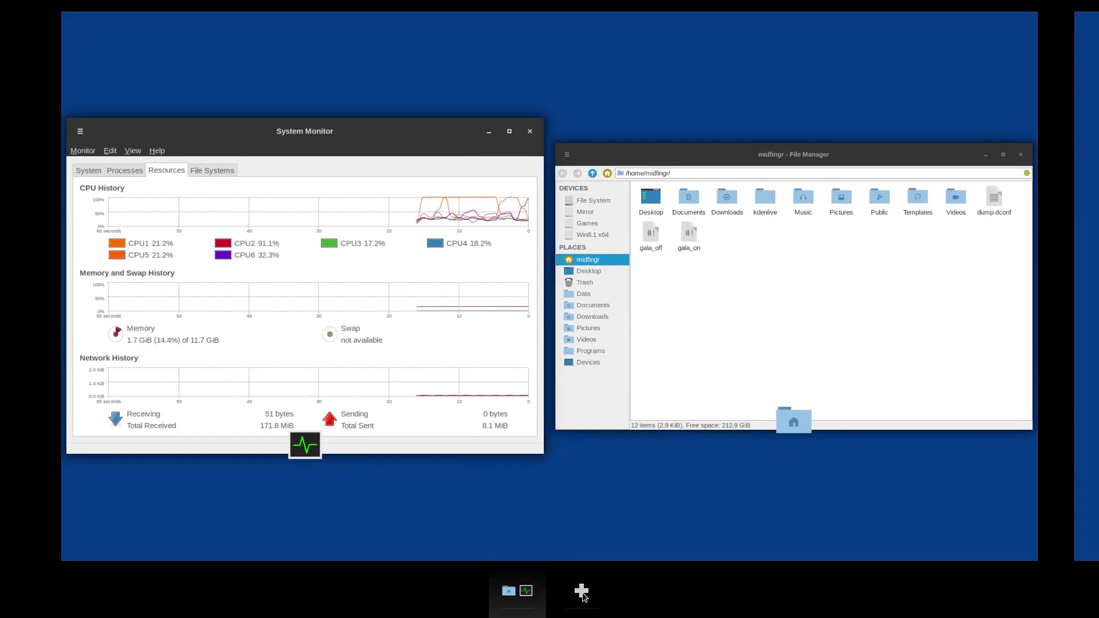
left_click(430, 321)
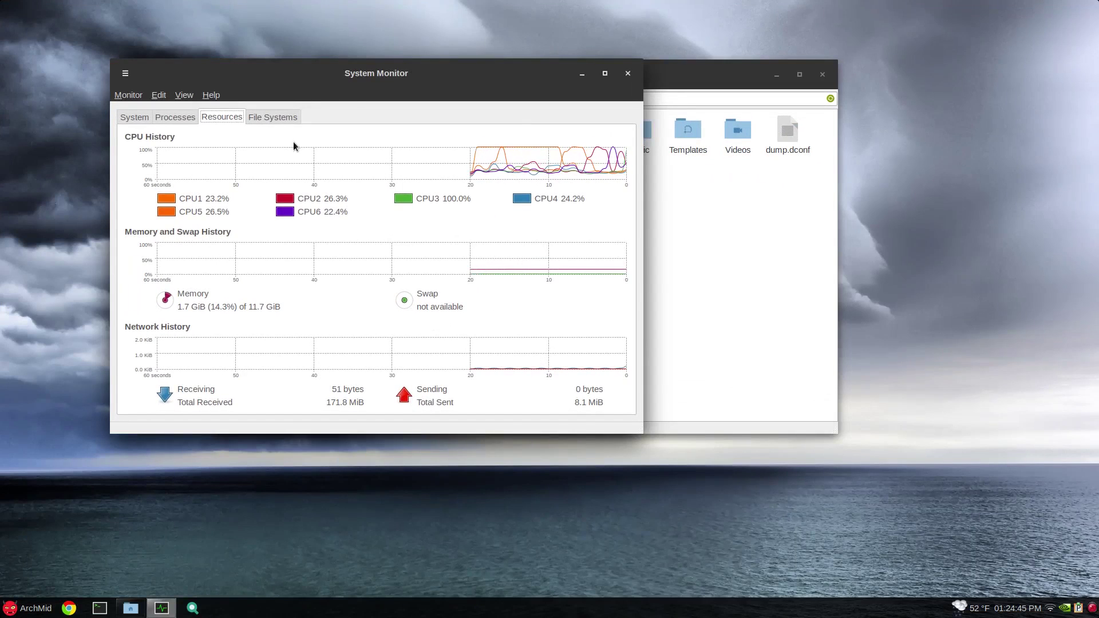
- Close System Monitor and the file manager, then start dconf Editor from the Whisker menu
left_click_drag(362, 80, 588, 178)
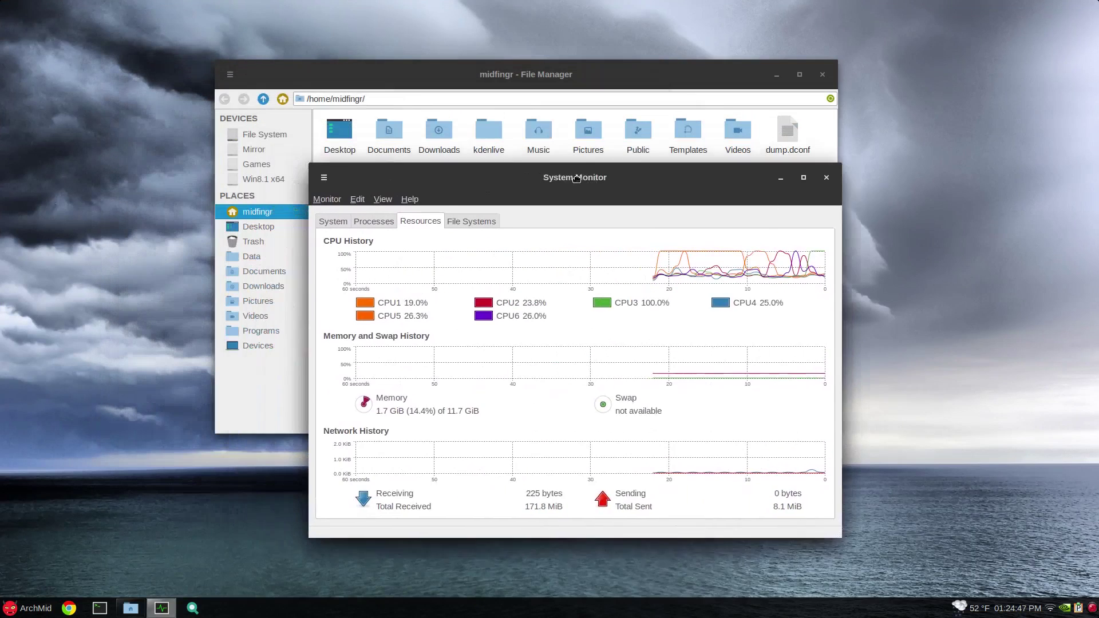
left_click(839, 181)
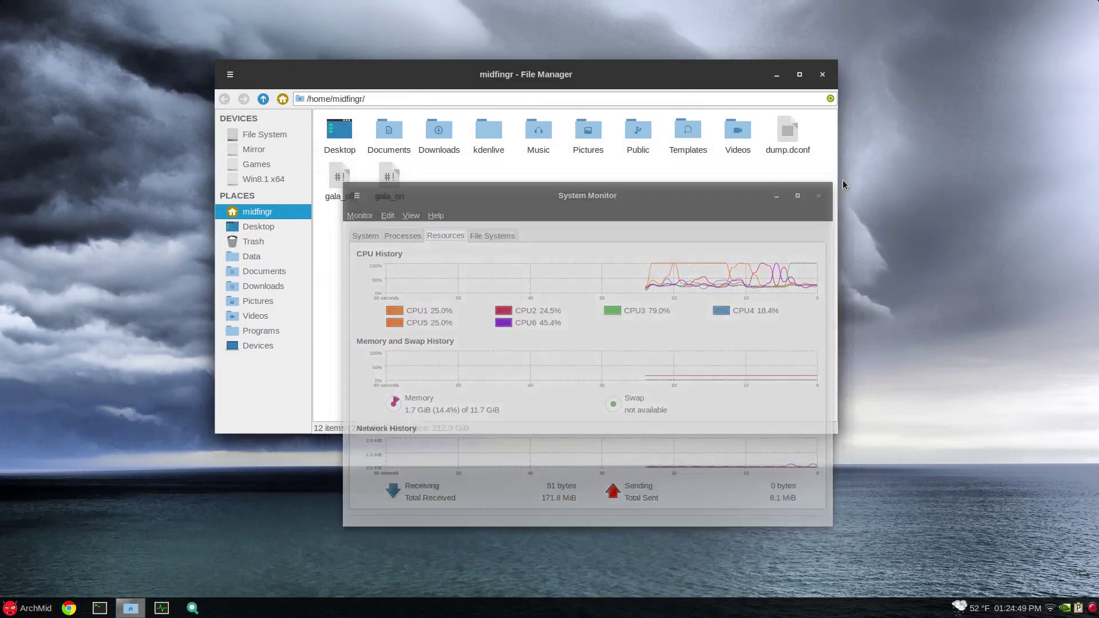
left_click(822, 74)
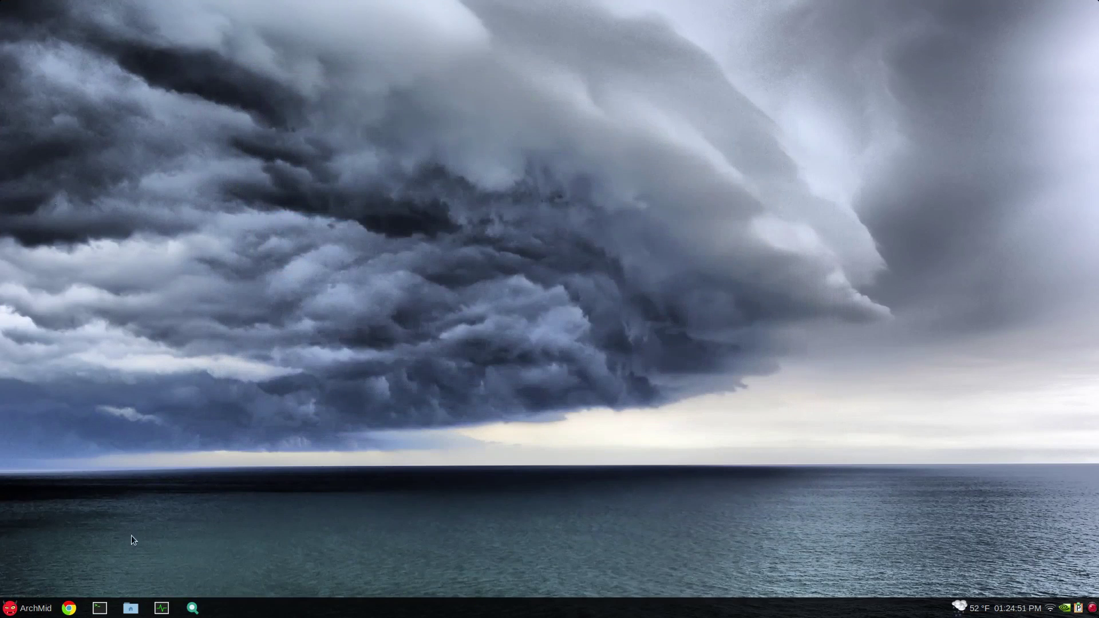
left_click(39, 606)
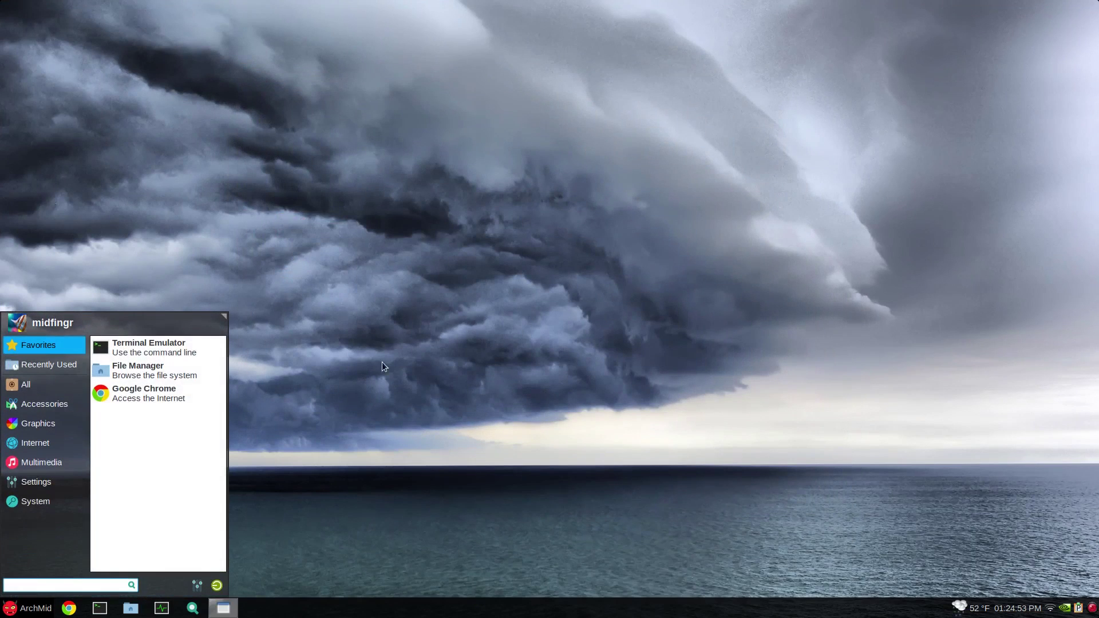
type("d")
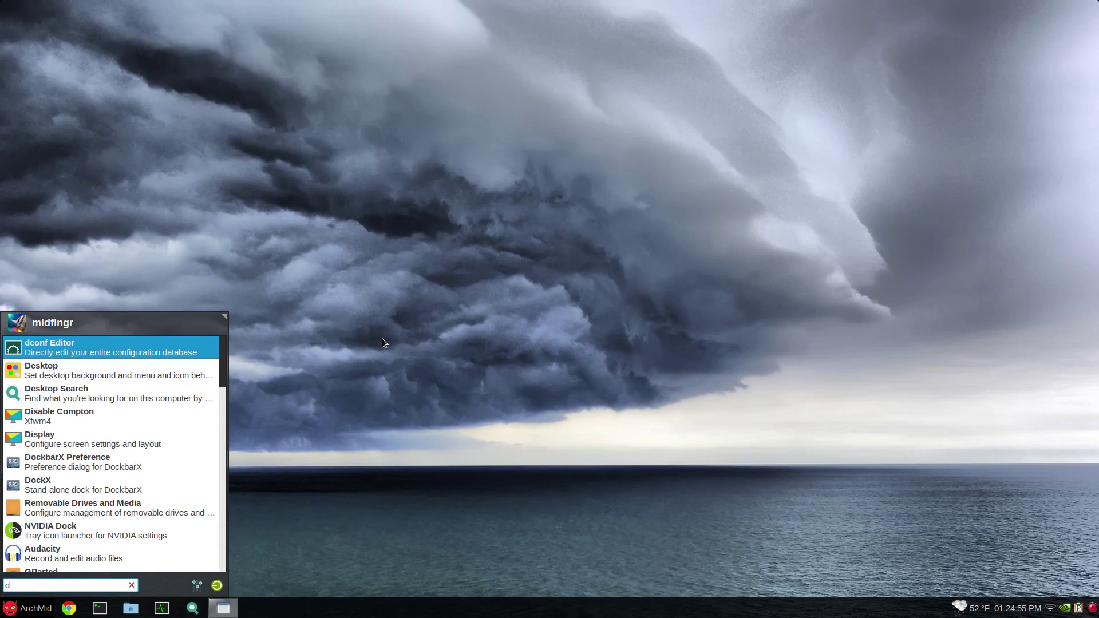
key("Return")
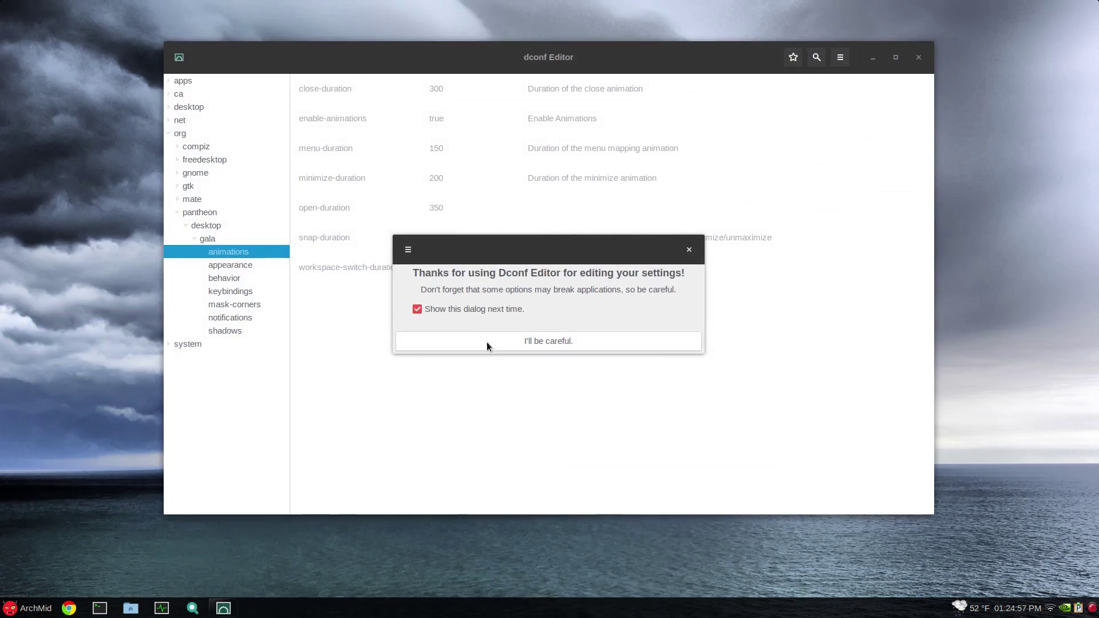
- Dismiss dconf Editor's caution dialog with "I'll be careful."
left_click(489, 344)
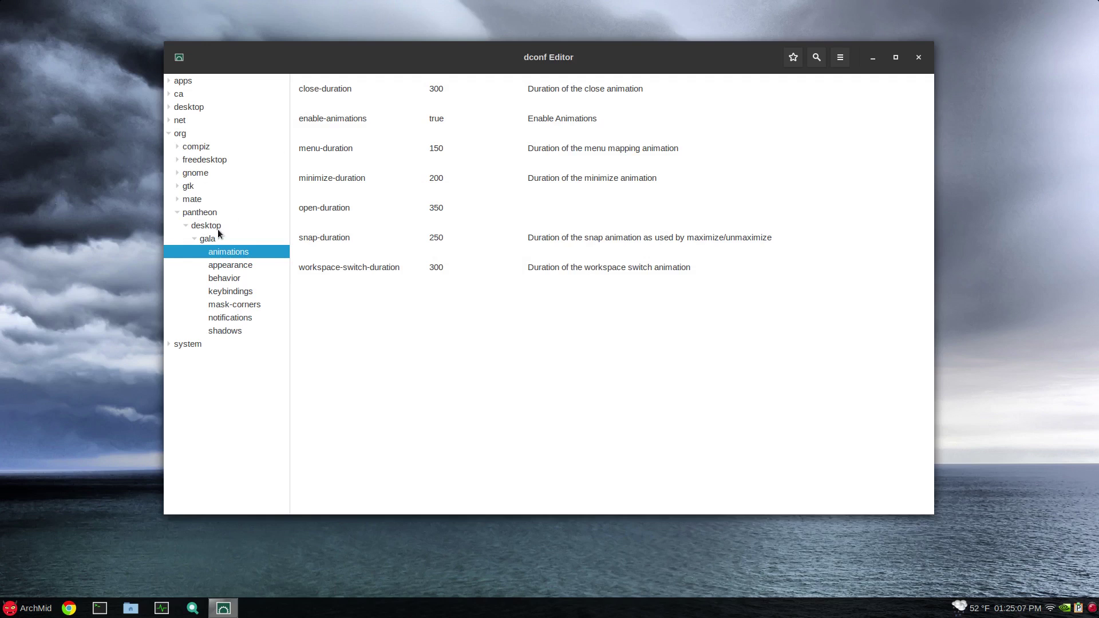
- Browse Gala's behavior, keybindings, mask-corners and notifications settings groups
left_click(243, 264)
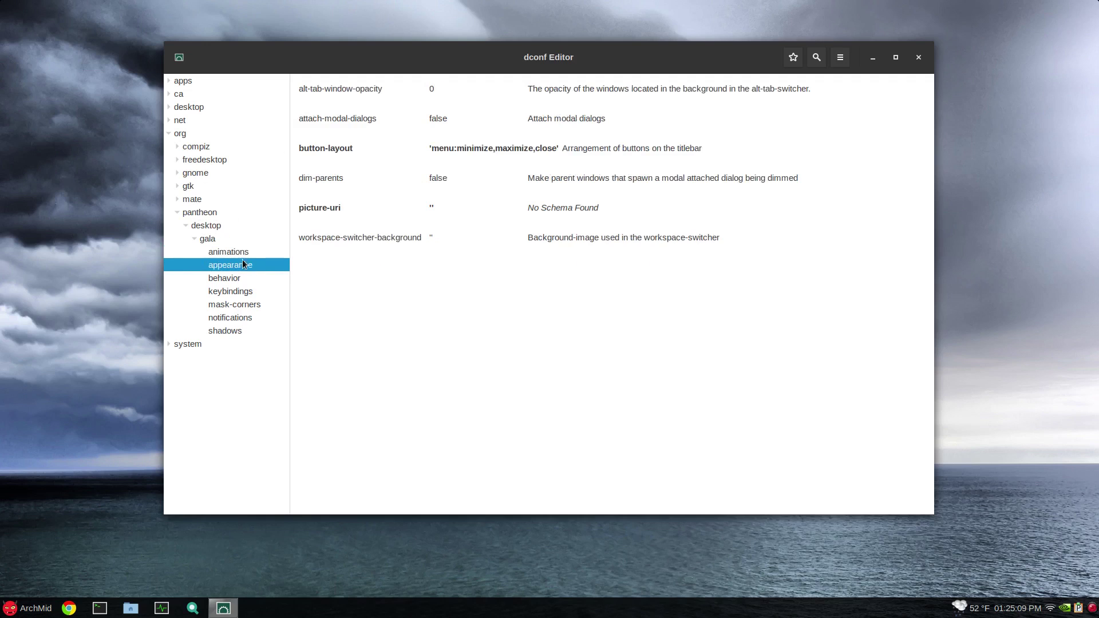
left_click(230, 279)
left_click(242, 304)
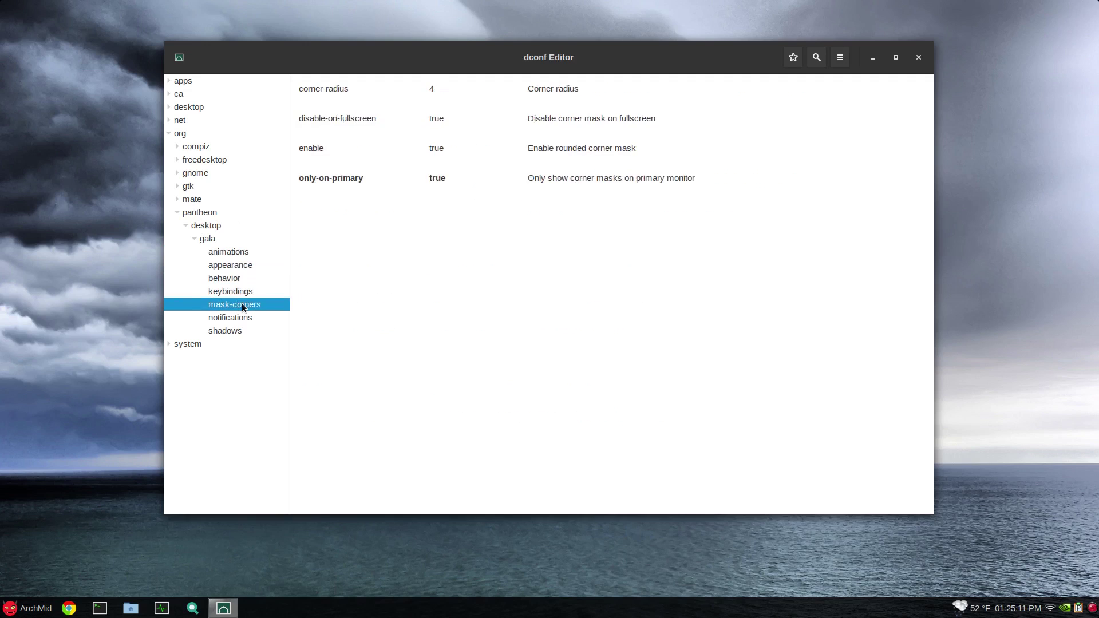
left_click(244, 318)
left_click(235, 317)
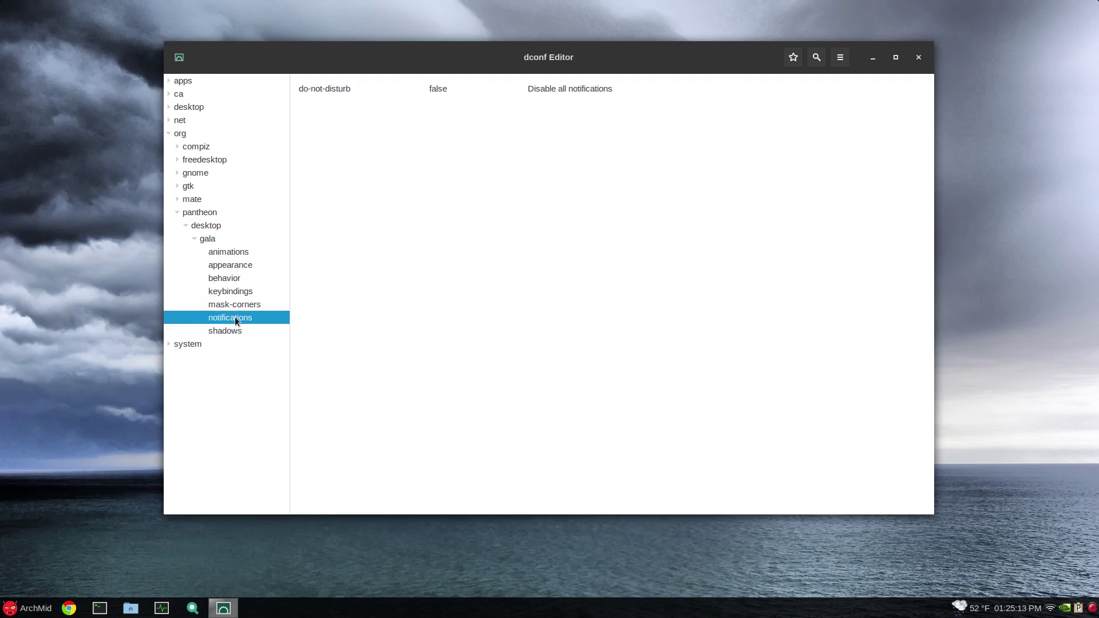
- Revisit Gala's behavior, animations and appearance groups, ending on keybindings
left_click(234, 304)
left_click(228, 279)
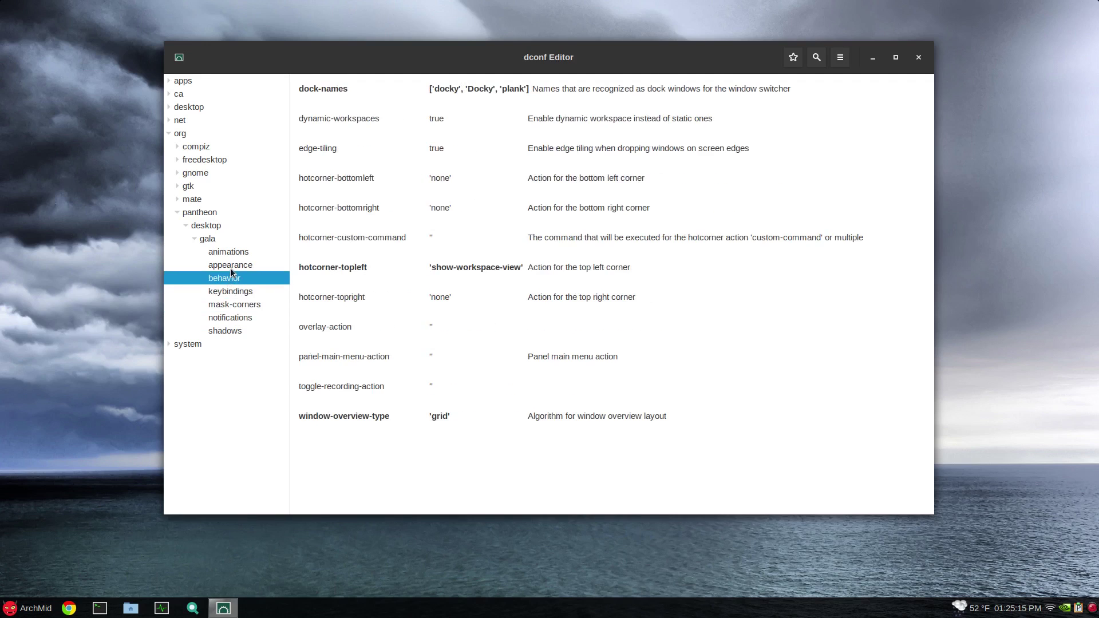
left_click(234, 240)
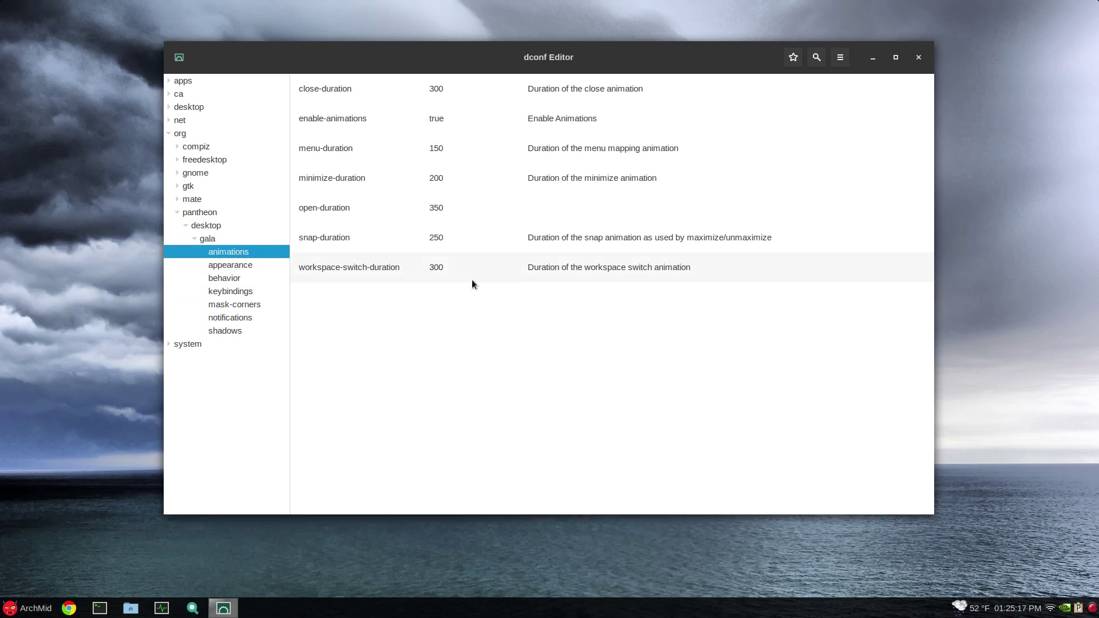
left_click(237, 268)
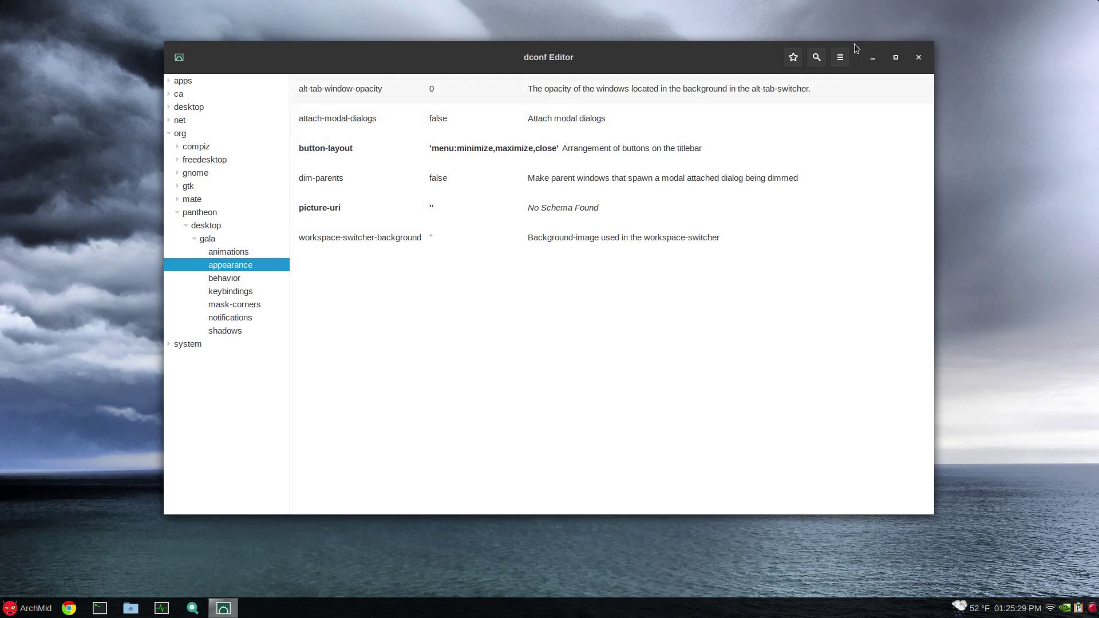
left_click(221, 280)
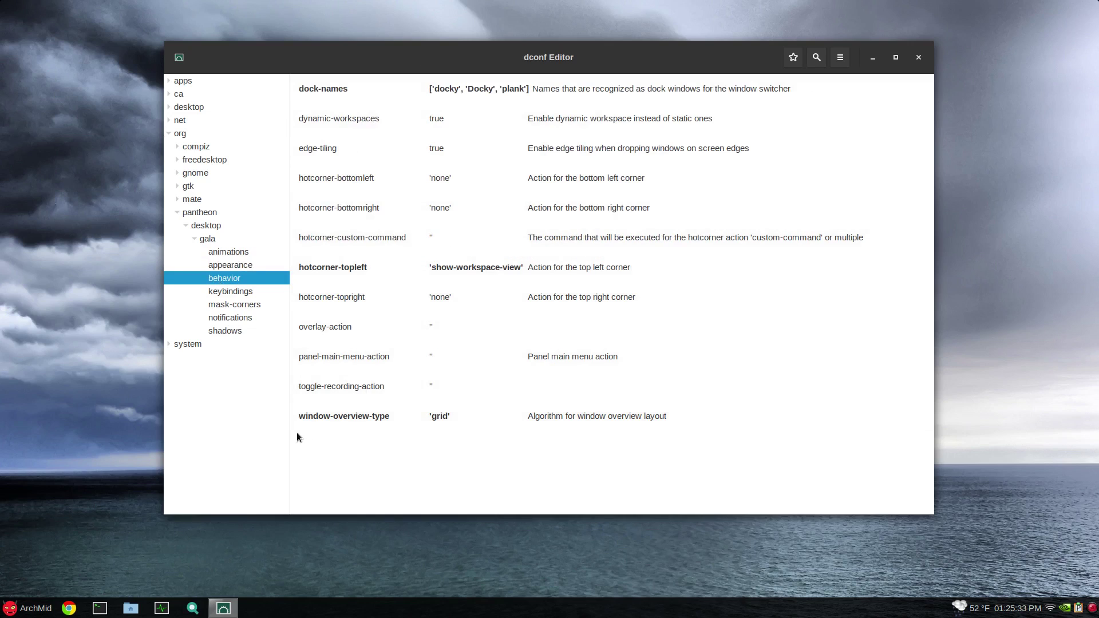
left_click(228, 291)
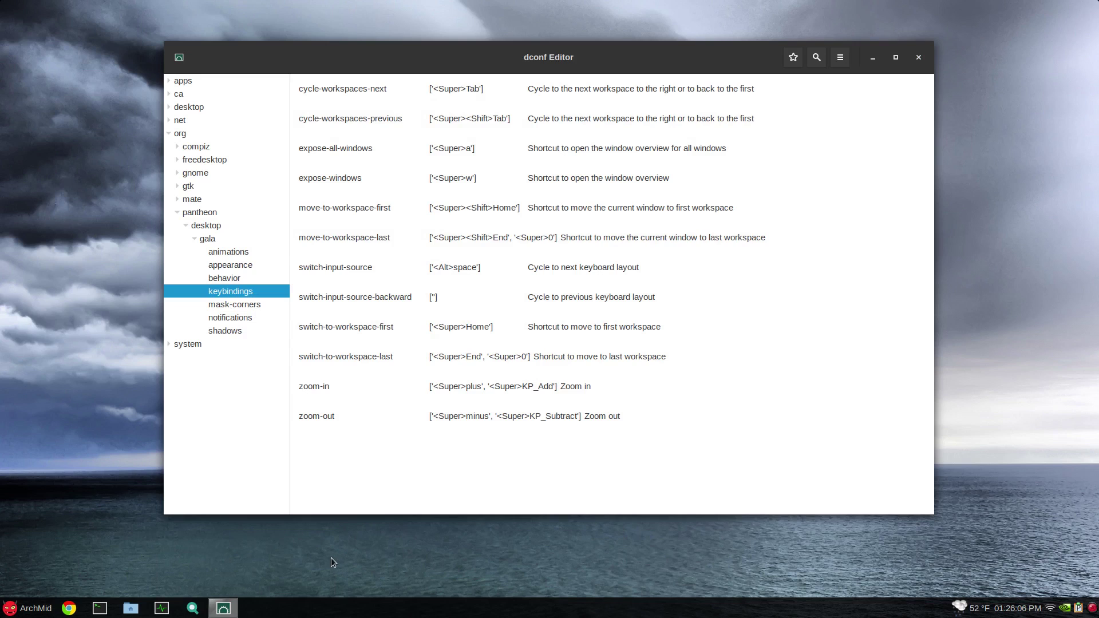
- Bring the file manager forward from the taskbar and close it
left_click(30, 608)
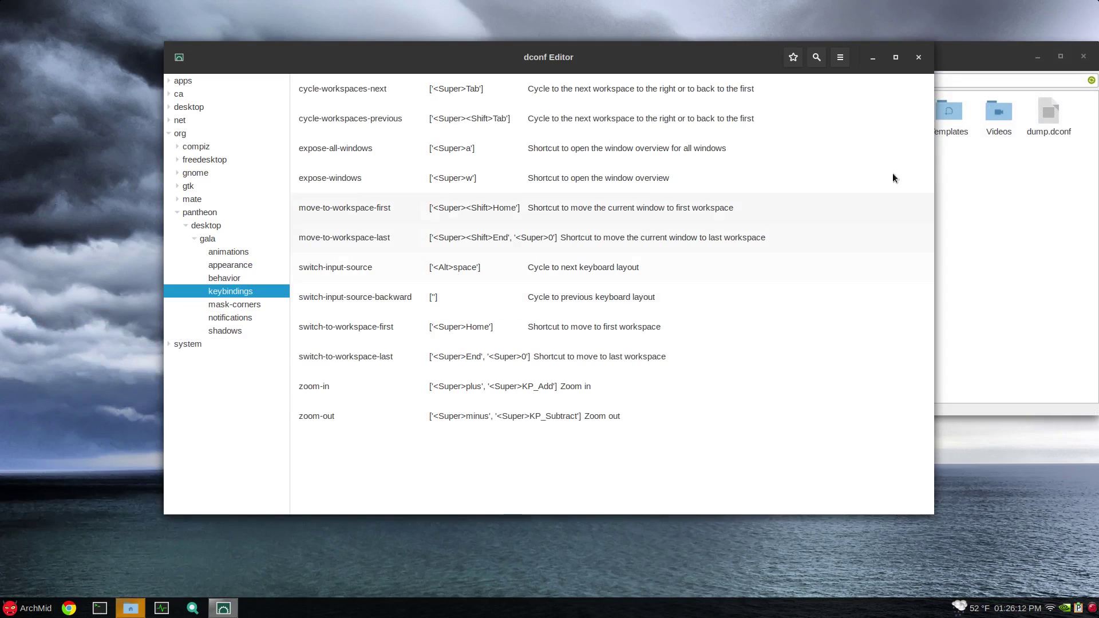
left_click(960, 259)
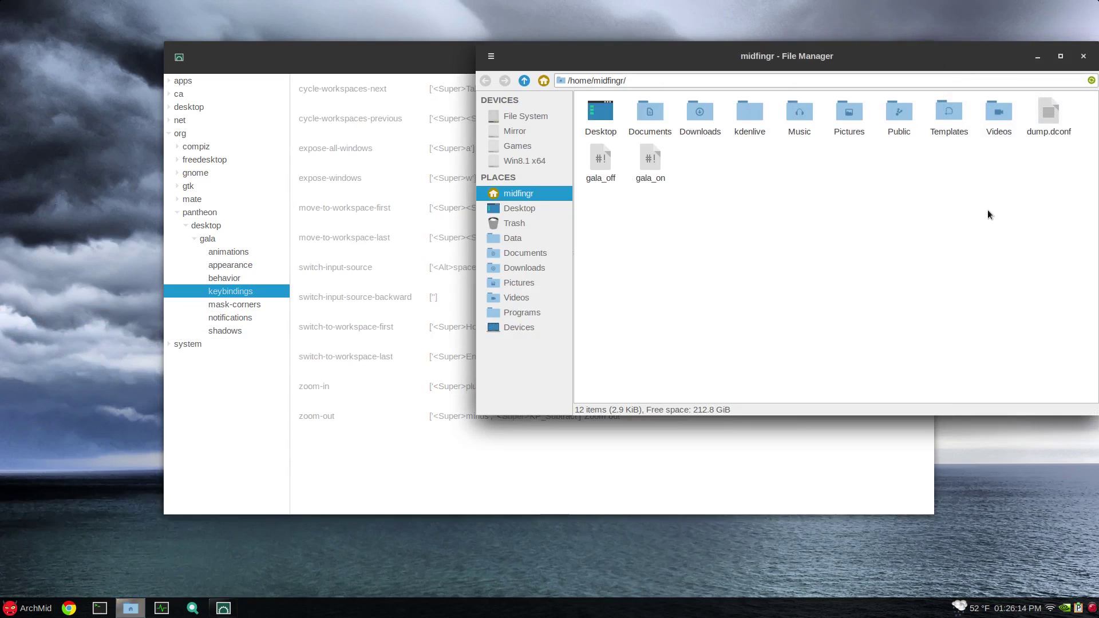
left_click(1082, 57)
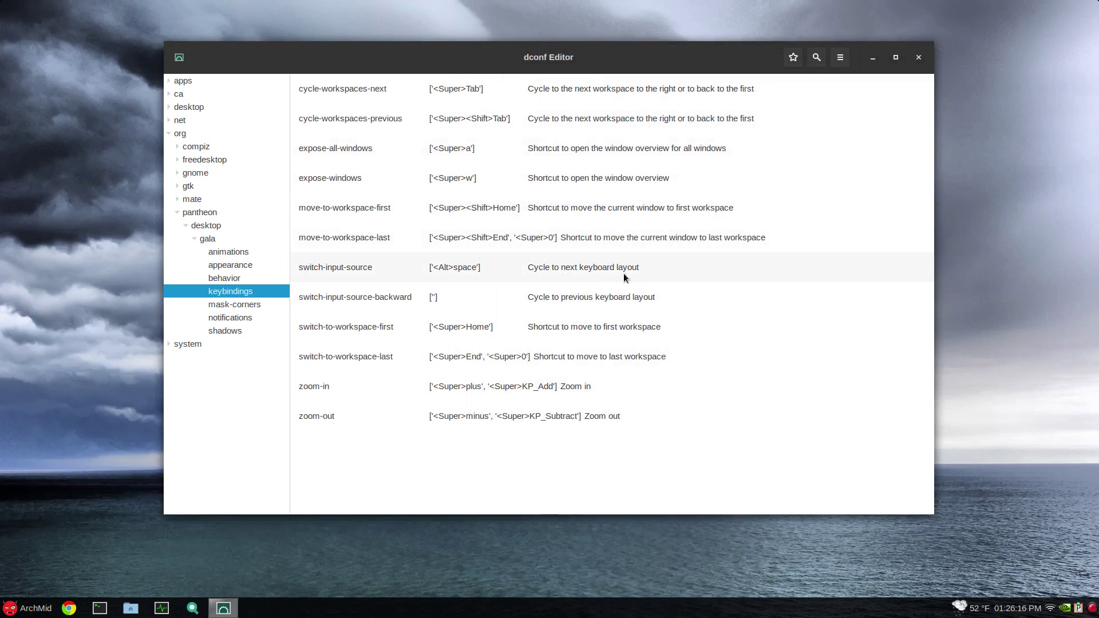
- View Gala's notifications, shadows, animations, appearance and behavior settings in turn
left_click(234, 319)
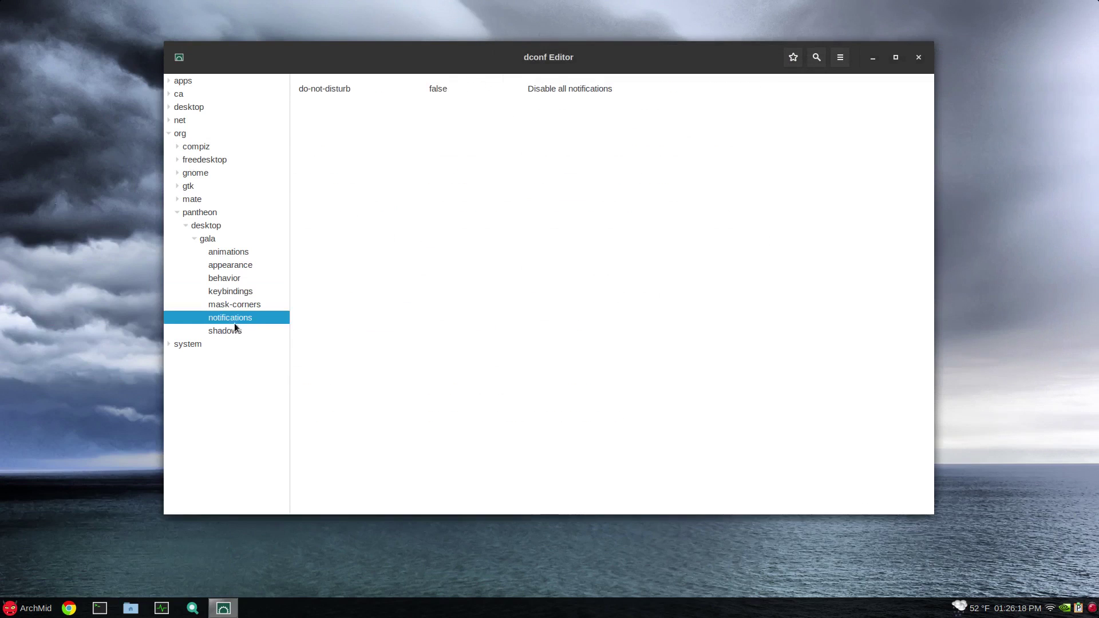
left_click(228, 332)
left_click(227, 252)
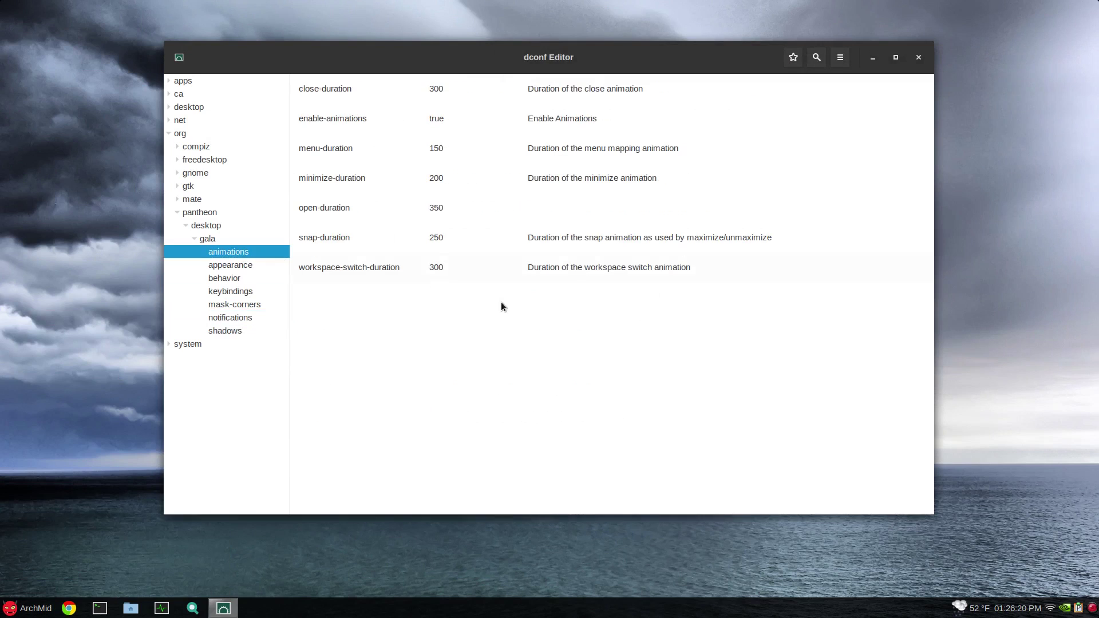
left_click(249, 265)
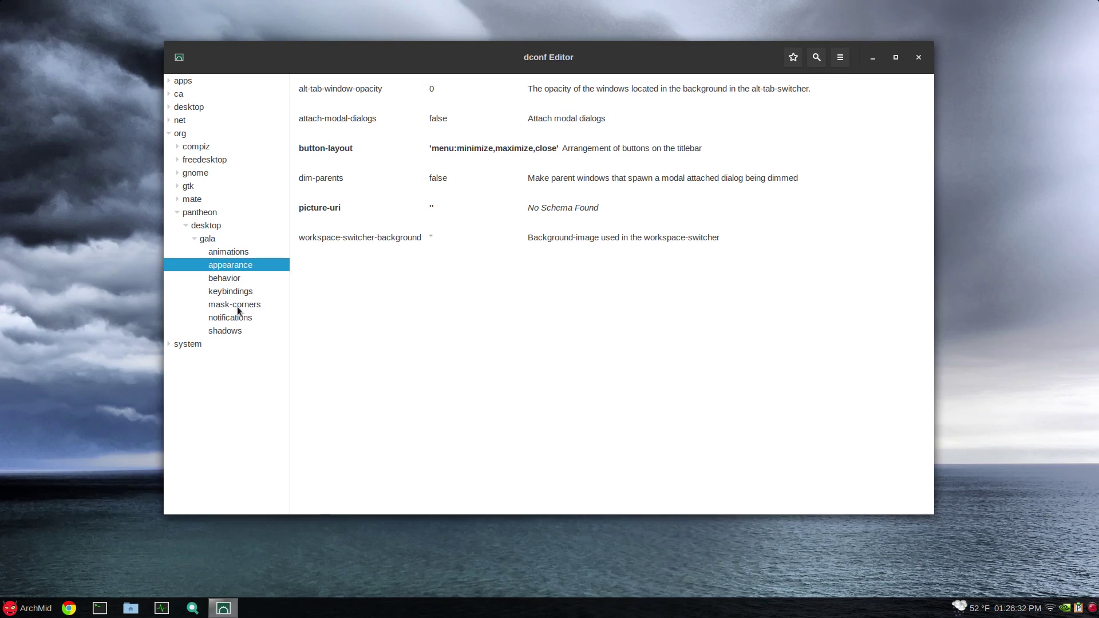
left_click(242, 279)
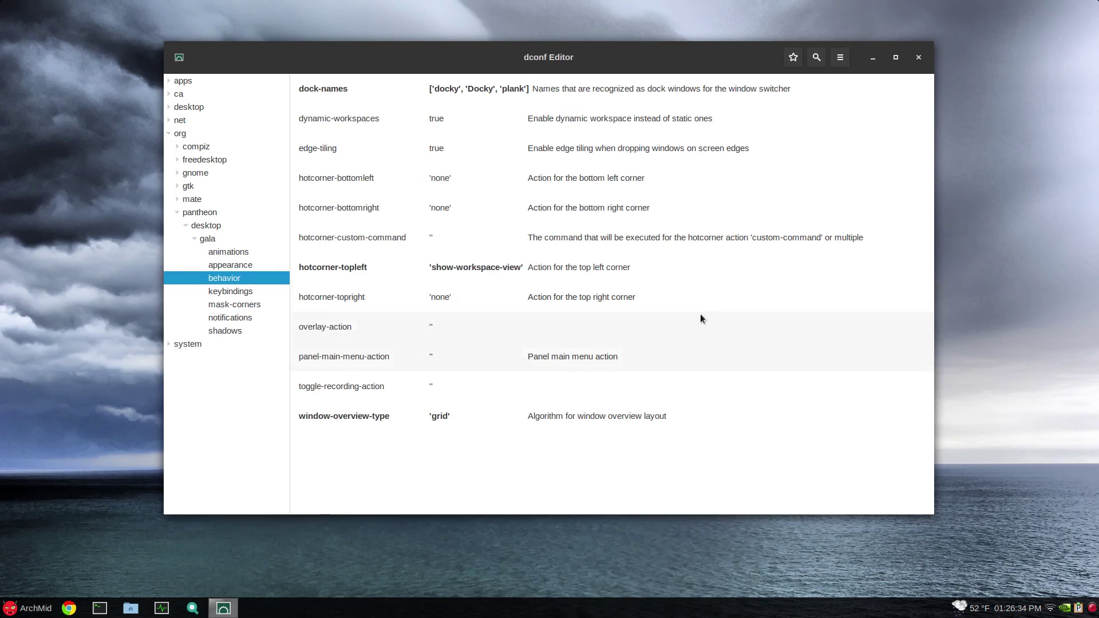
left_click(918, 58)
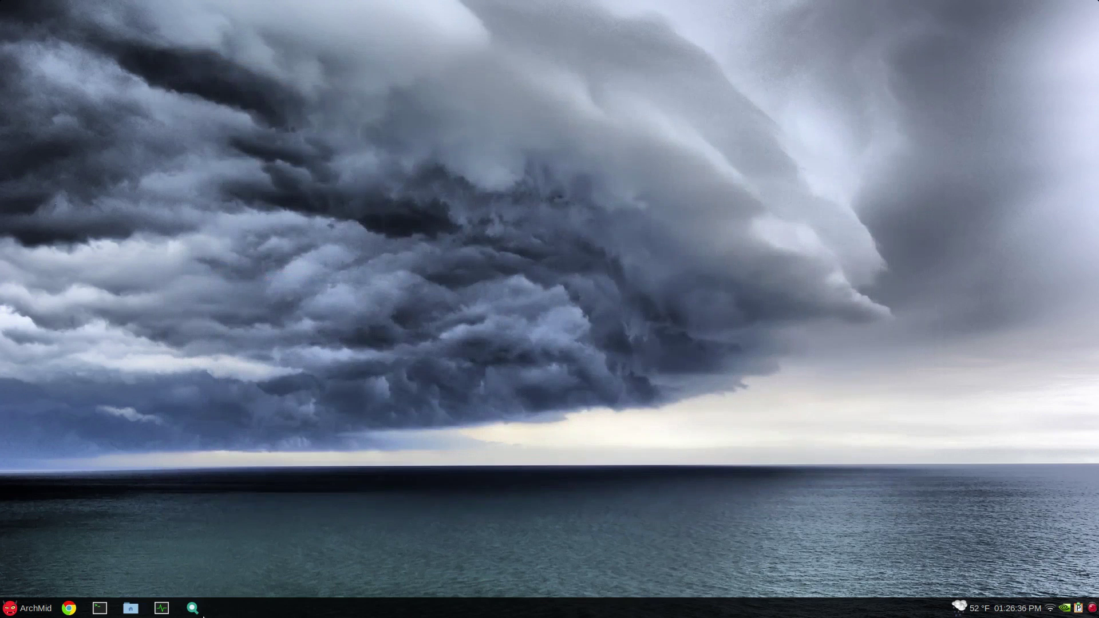
left_click(130, 608)
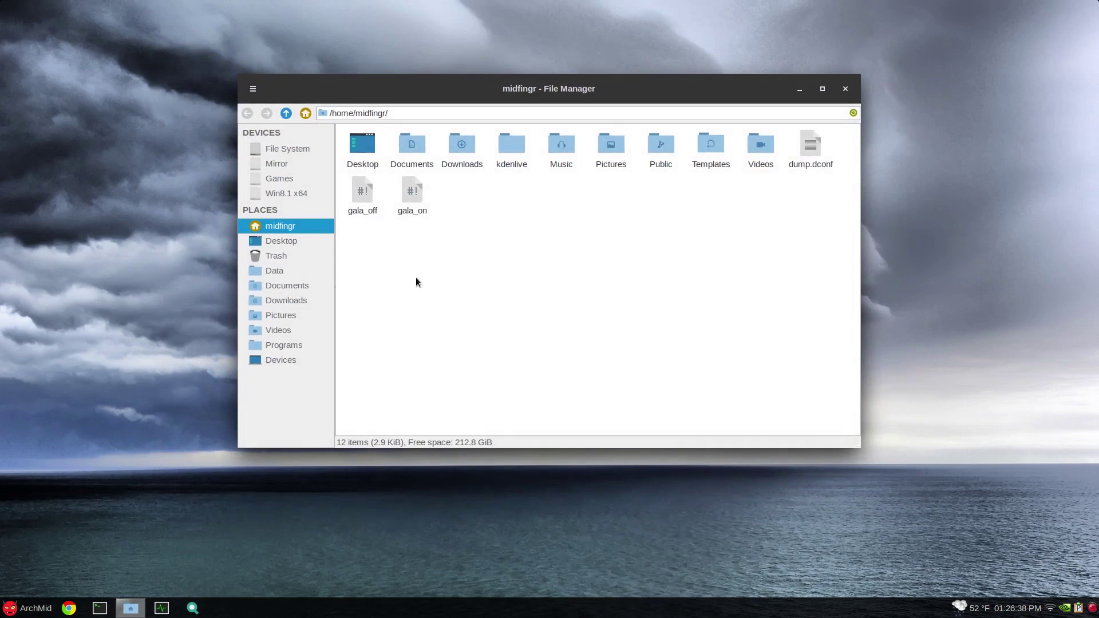
double_click(363, 196)
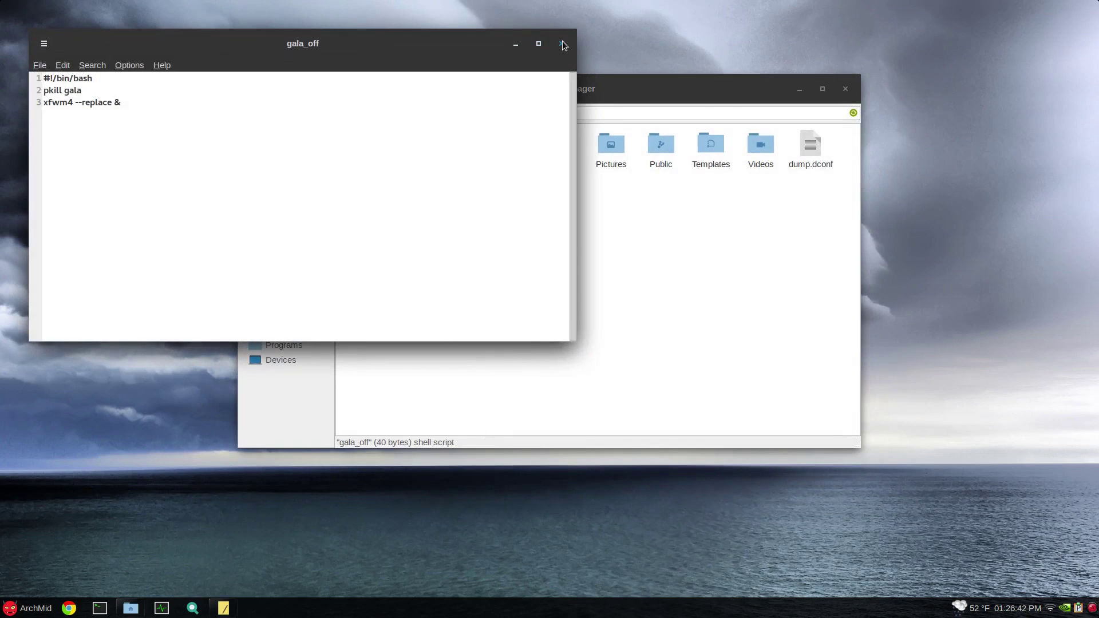
left_click(563, 44)
double_click(413, 189)
mouse_move(226, 44)
left_mouse_down()
mouse_move(422, 80)
mouse_move(493, 202)
left_mouse_up()
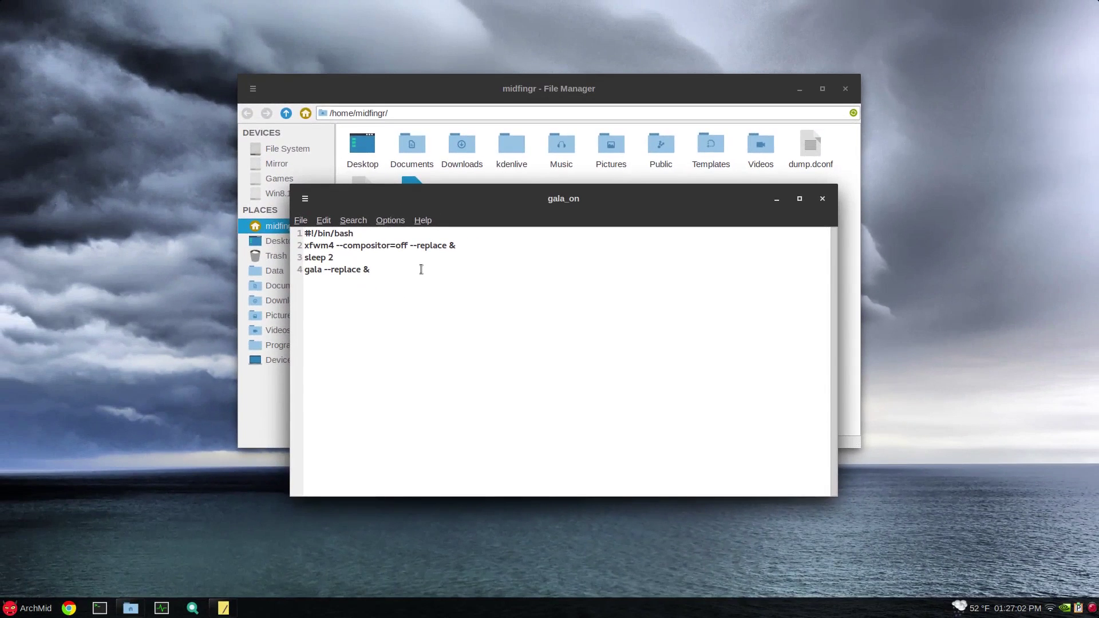
left_click(822, 199)
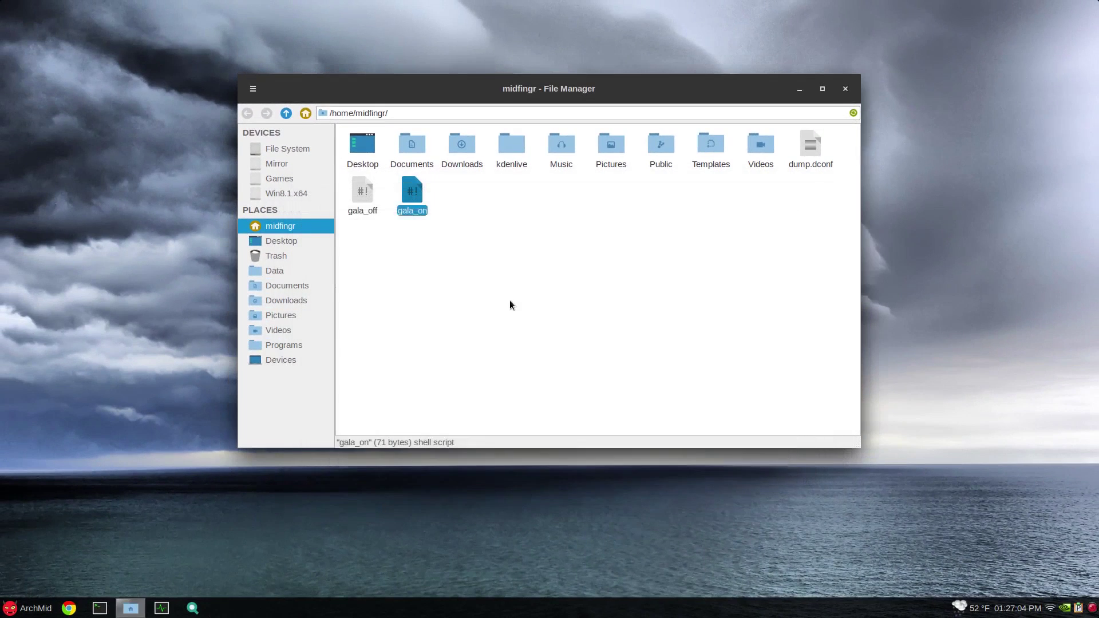
double_click(362, 196)
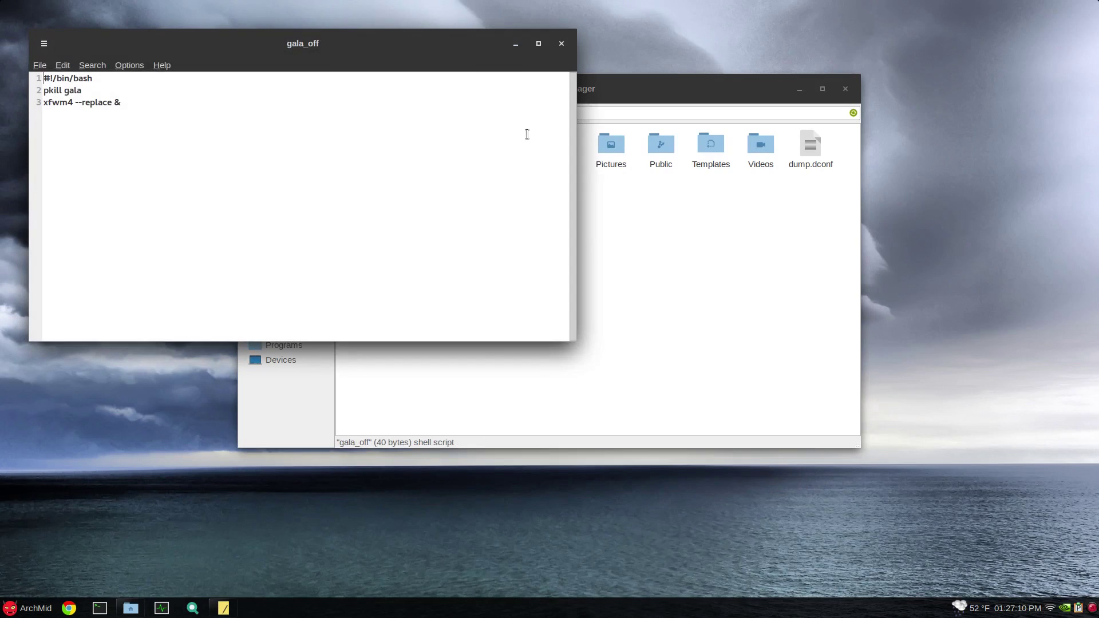
left_click(559, 46)
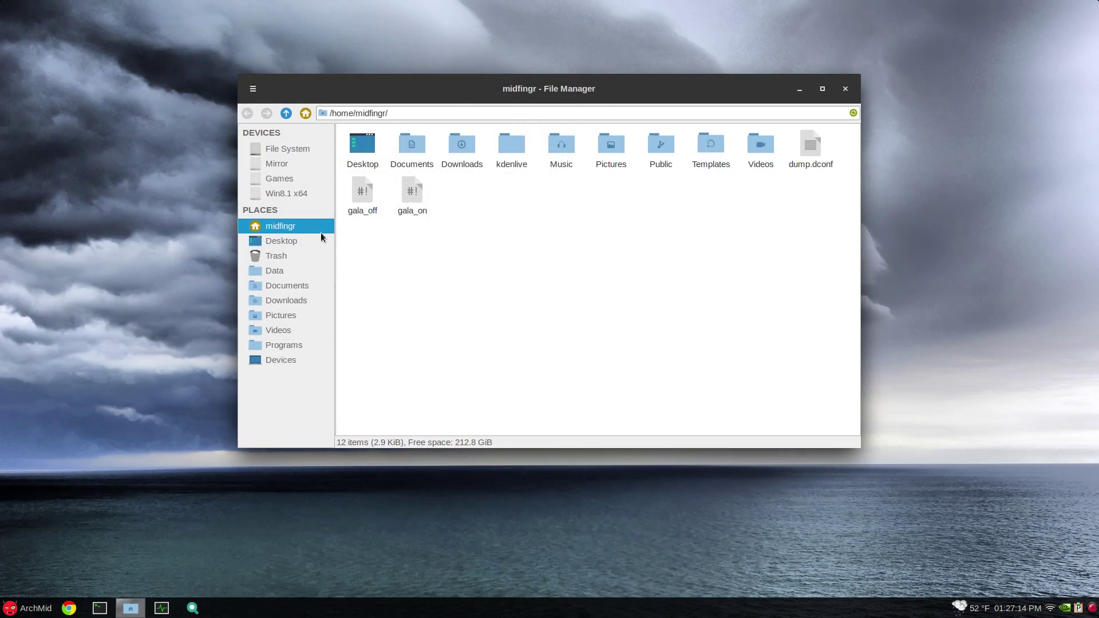
double_click(361, 195)
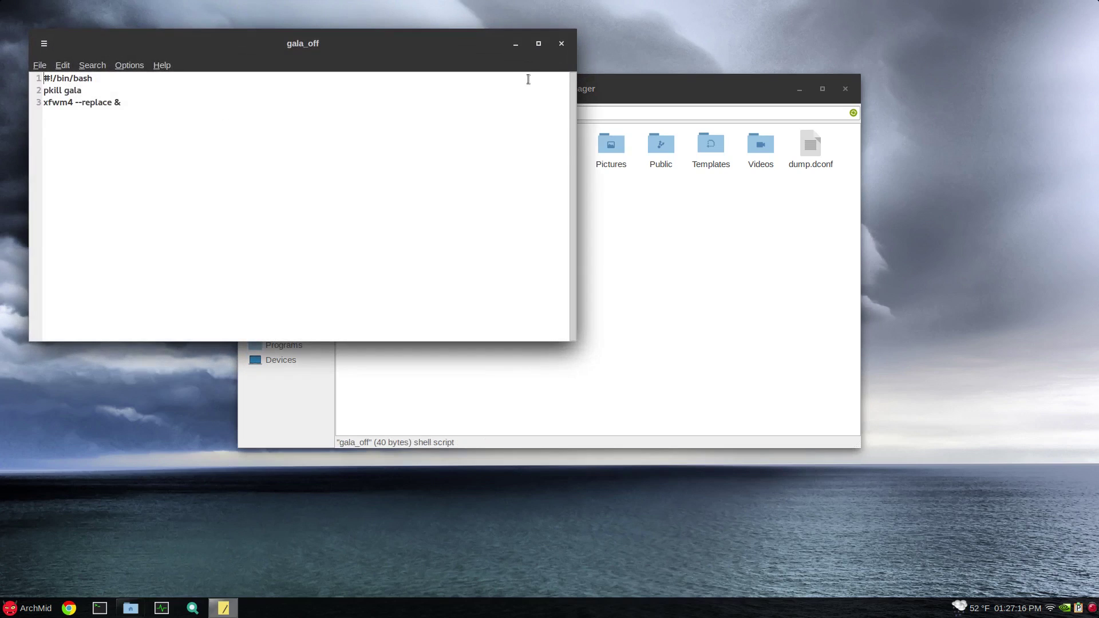
left_click(561, 45)
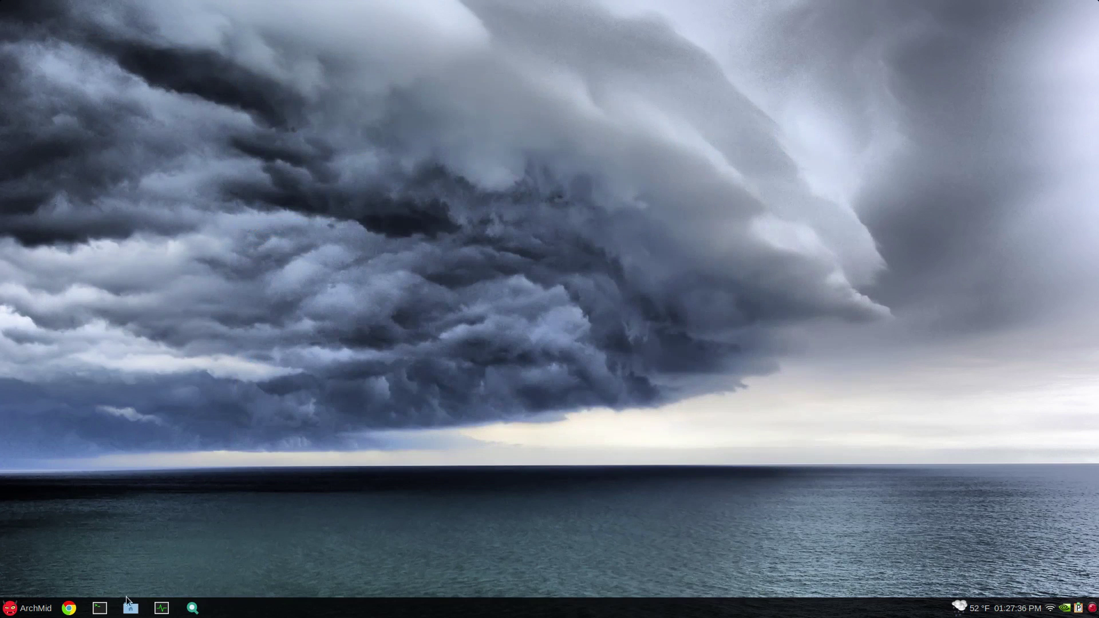
- Minimize the file manager, open System Monitor's graphs, and Alt+Tab between windows
left_click(131, 608)
left_click(162, 608)
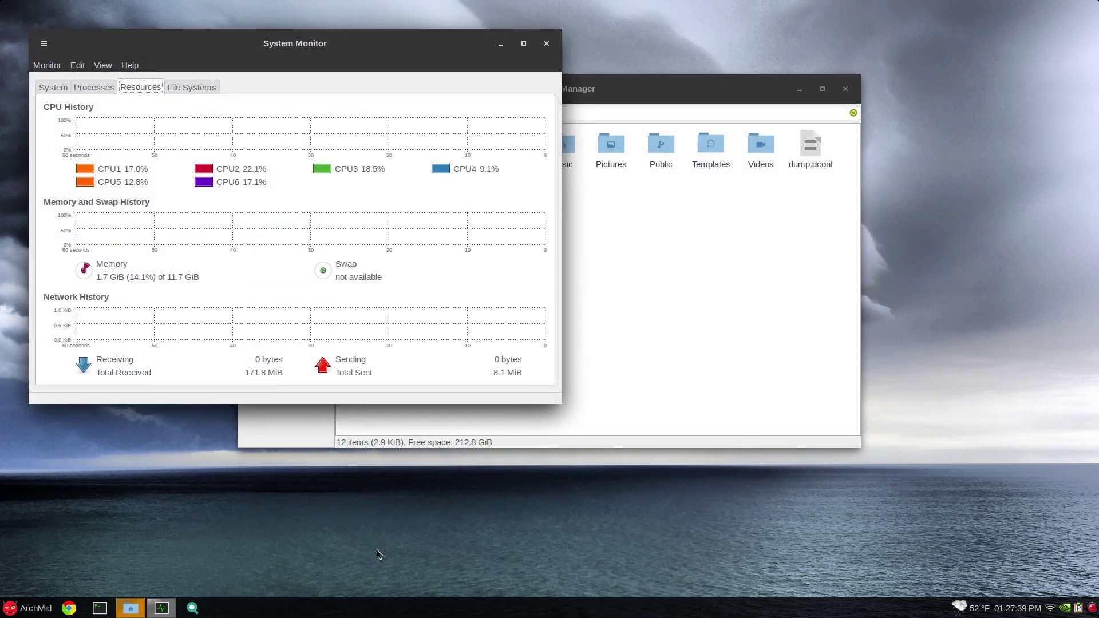
key("alt+Tab")
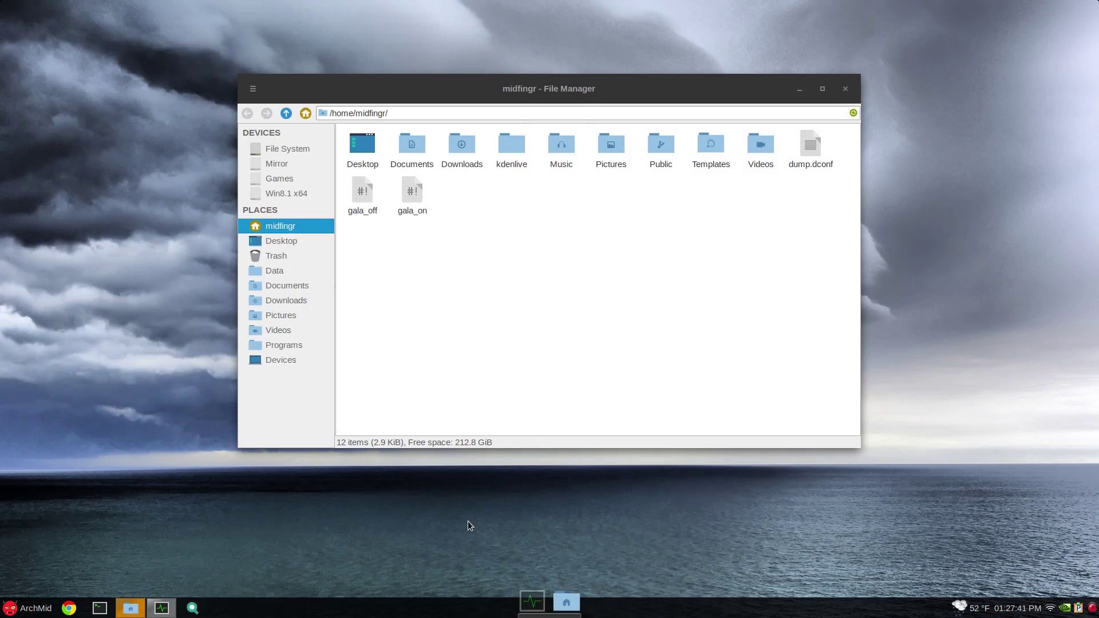
left_click(569, 604)
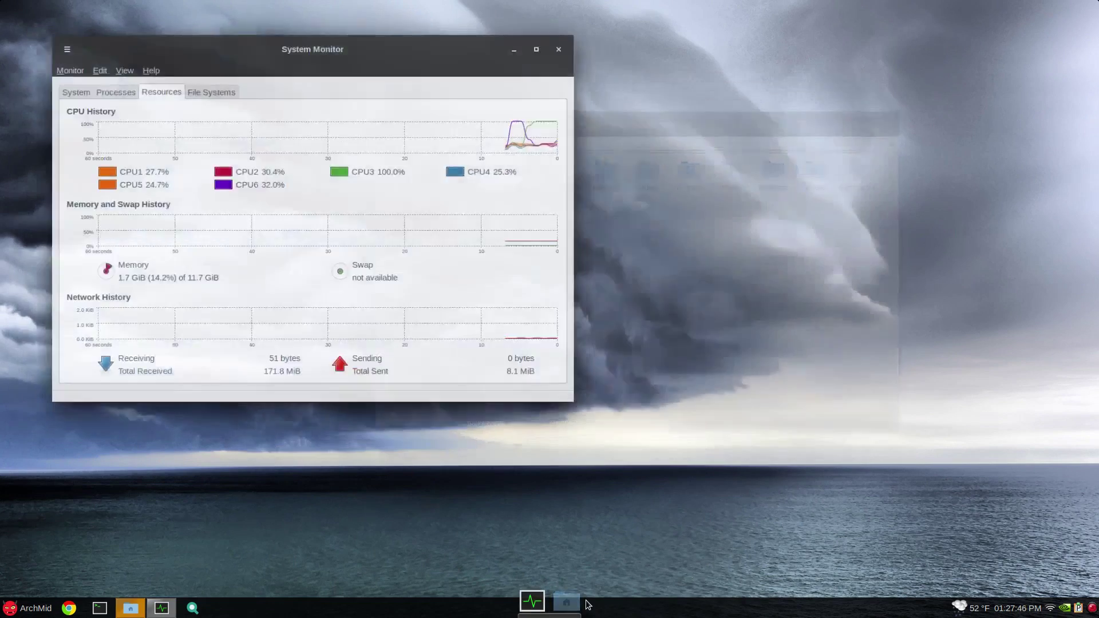
left_click(587, 604)
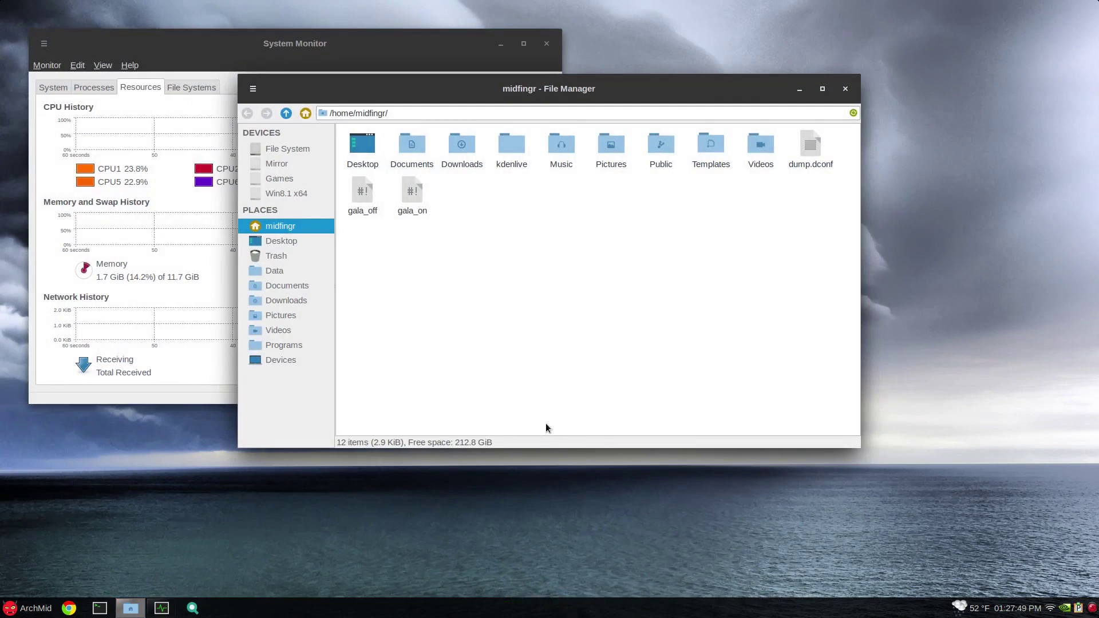
key("alt+Tab")
key("alt+Tab")
key("alt+Tab")
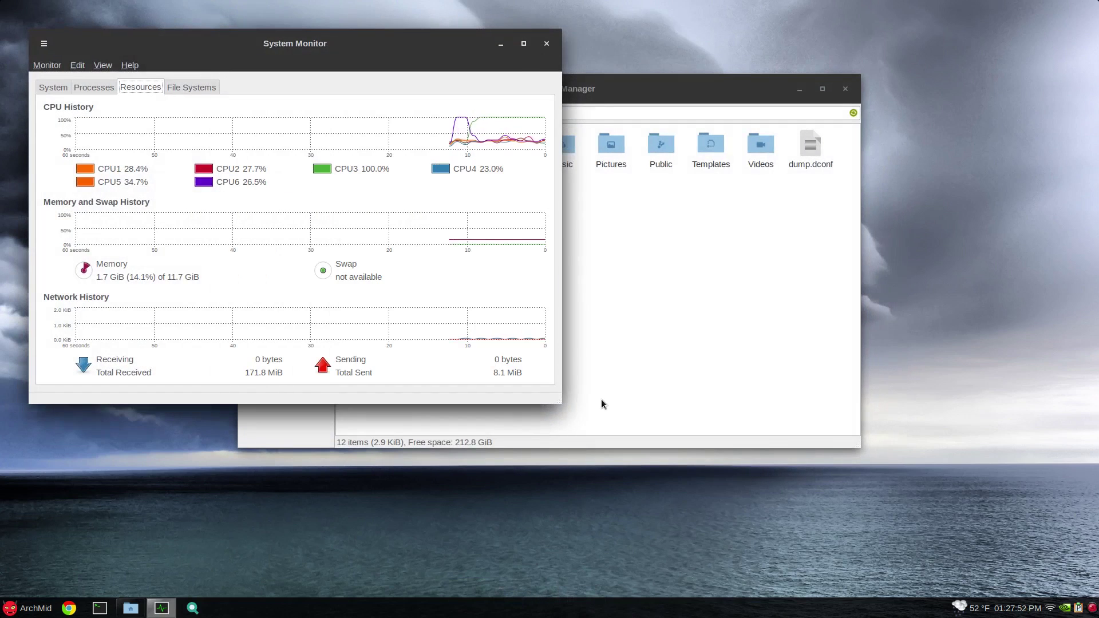
- Quit the file manager with Ctrl+Q, then center and close System Monitor
left_click(601, 403)
key("ctrl+q")
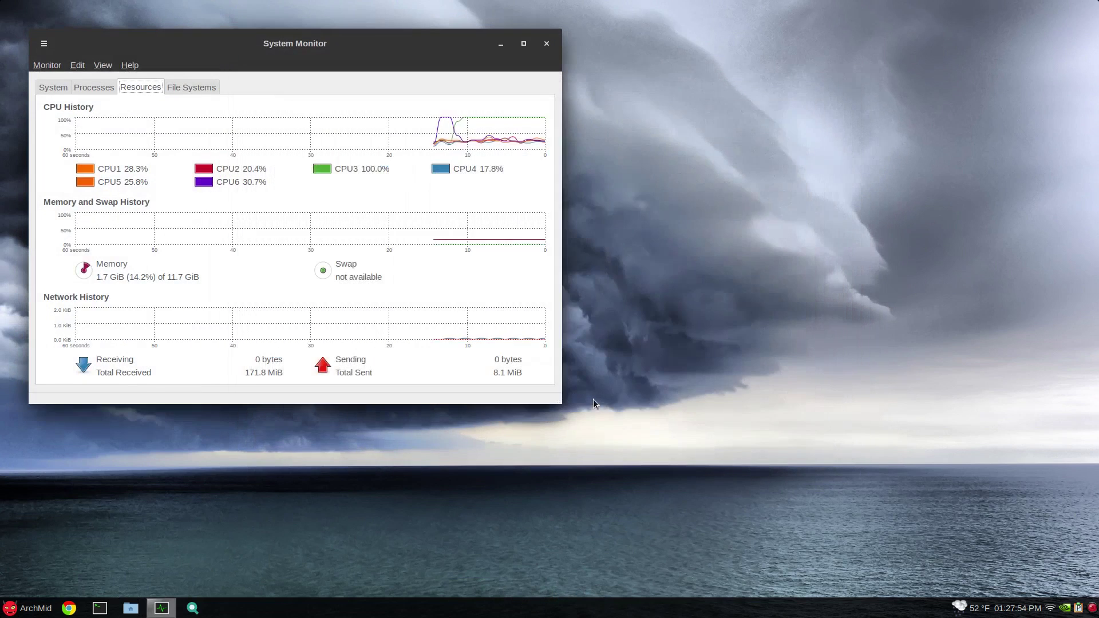
left_click_drag(393, 51, 540, 136)
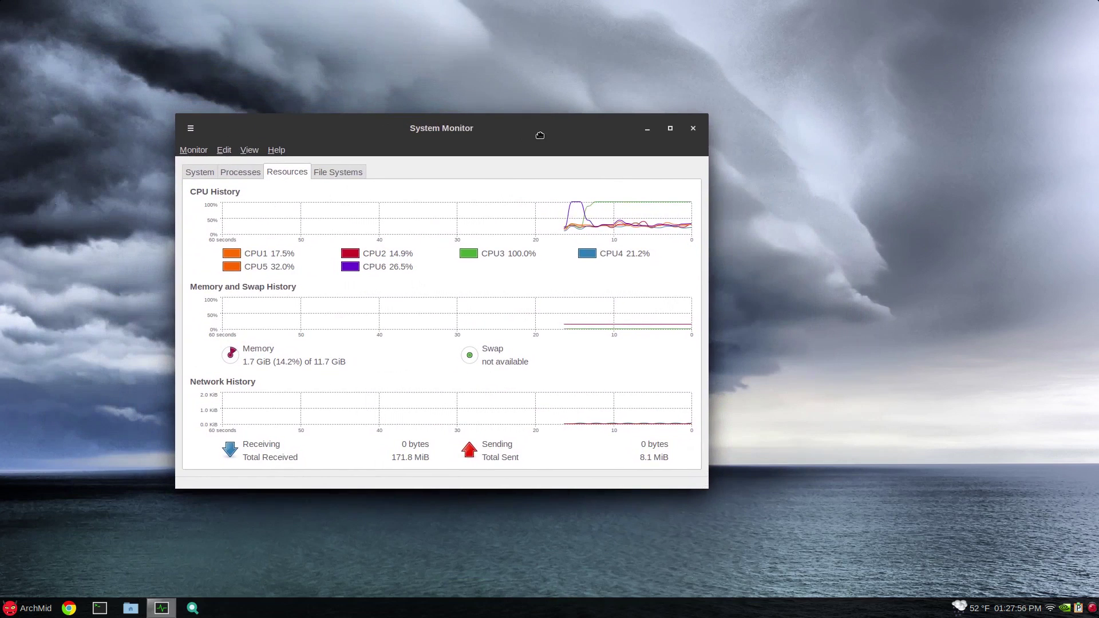
left_click(693, 129)
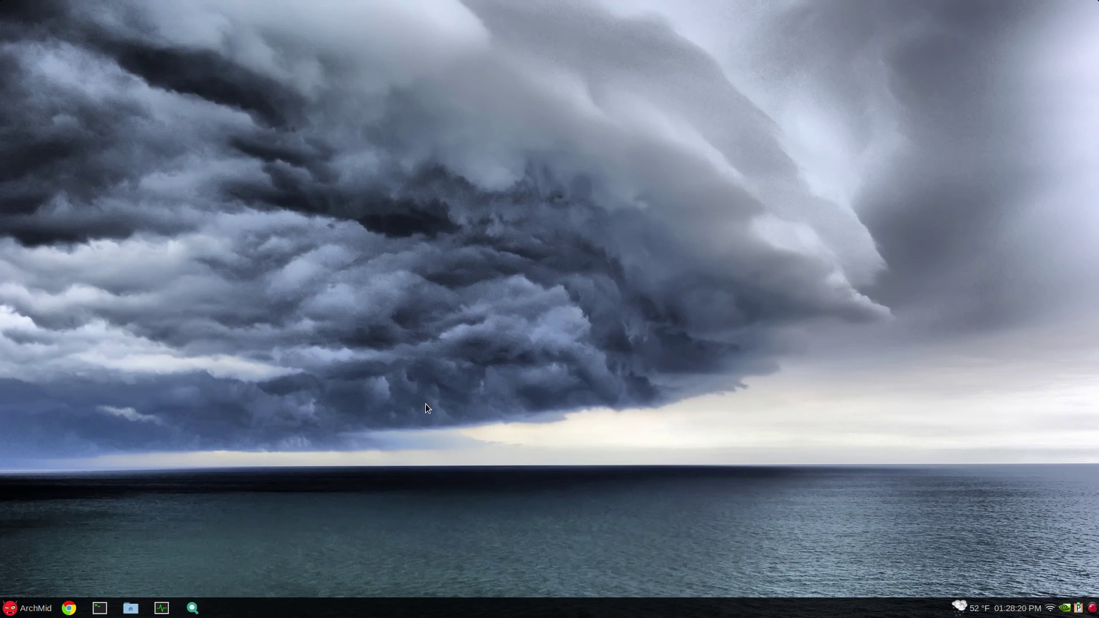
left_click(162, 607)
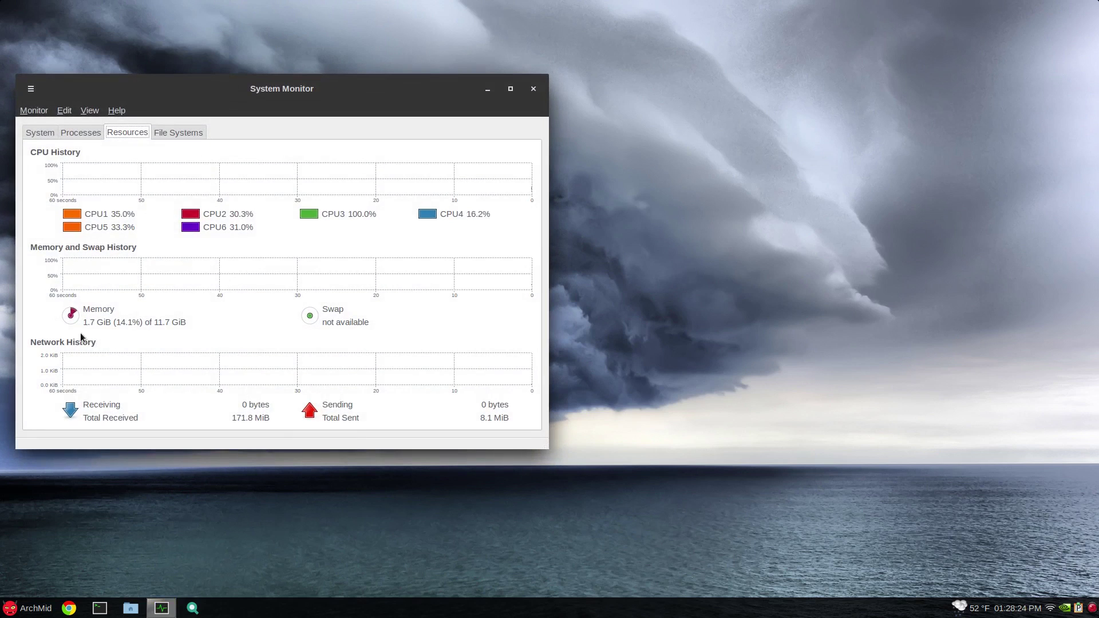
left_click(534, 88)
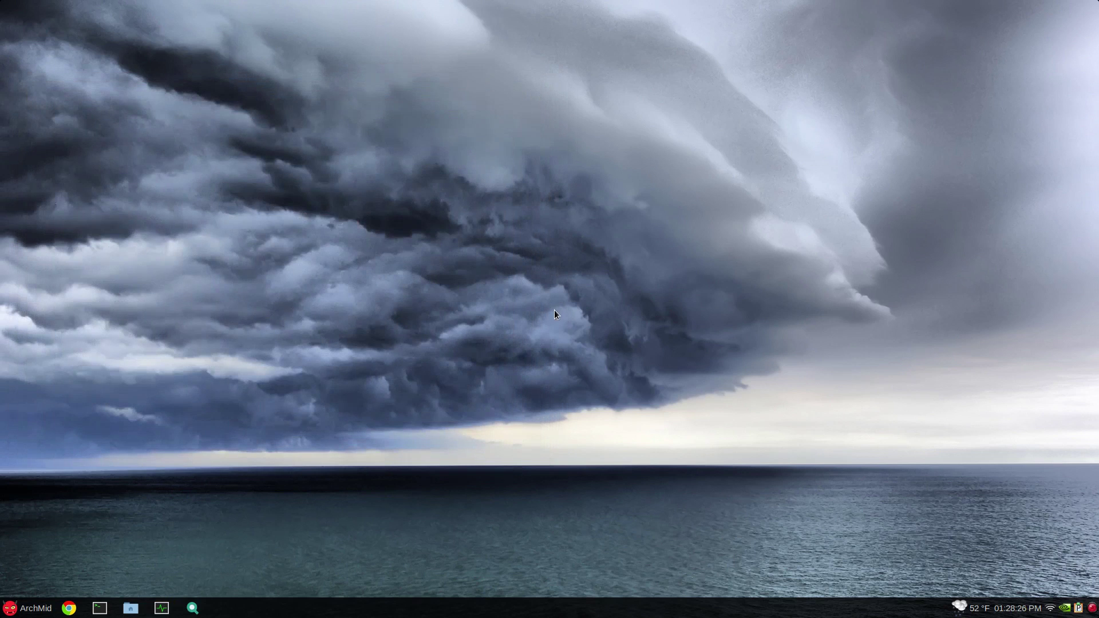